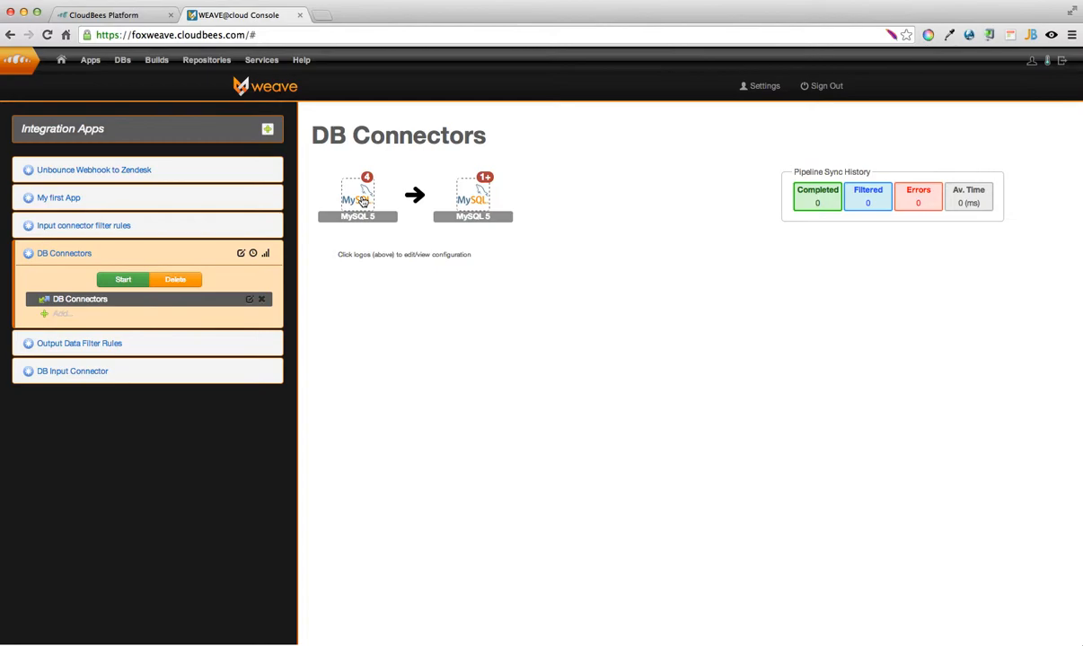
- Open the input MySQL 5 connector's configuration and set its MySQL server to CloudBees - Customers
click(358, 200)
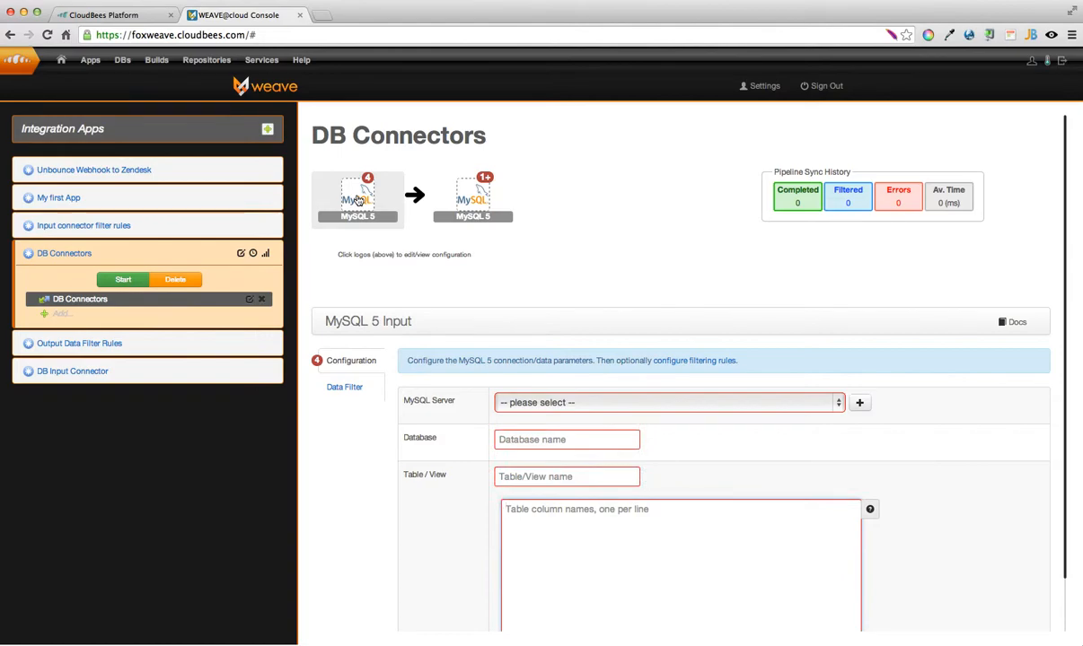
click(127, 15)
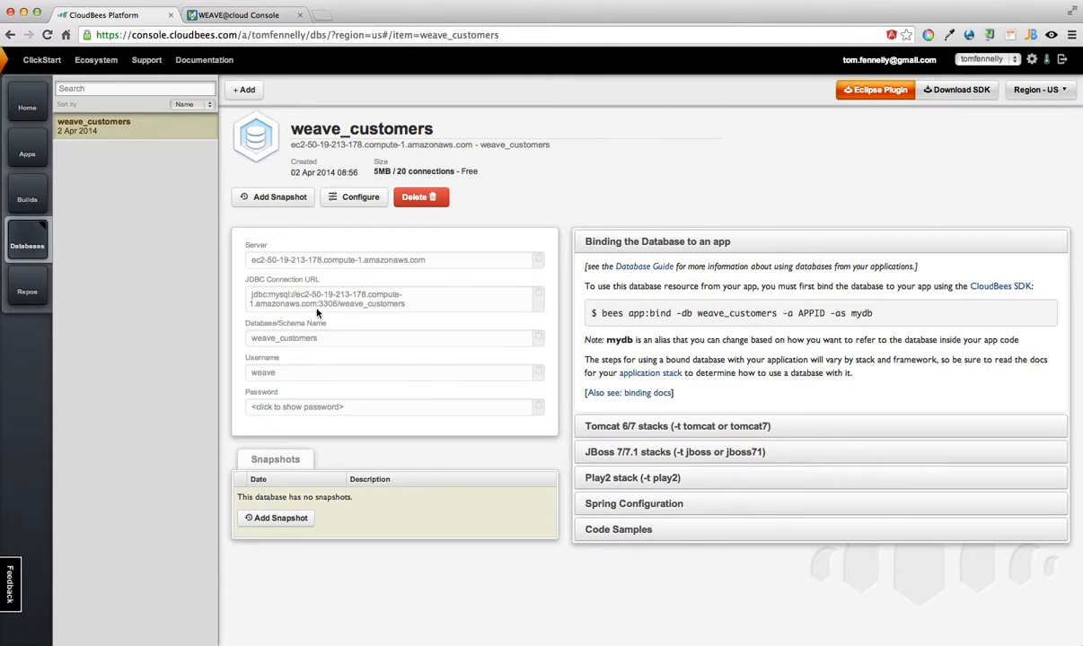
click(237, 15)
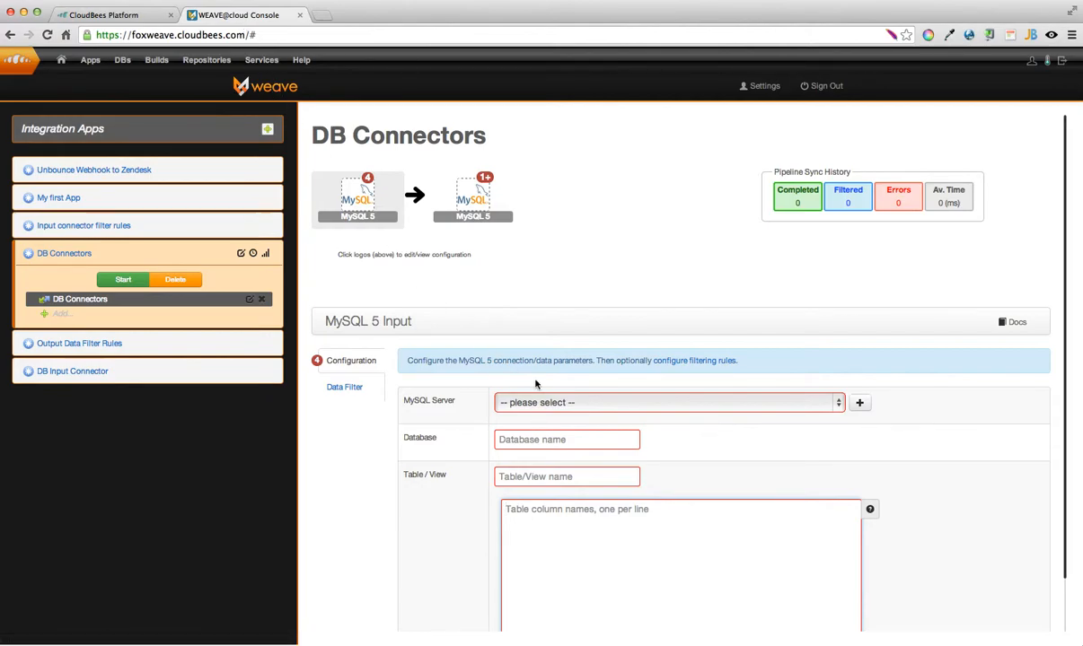
click(662, 406)
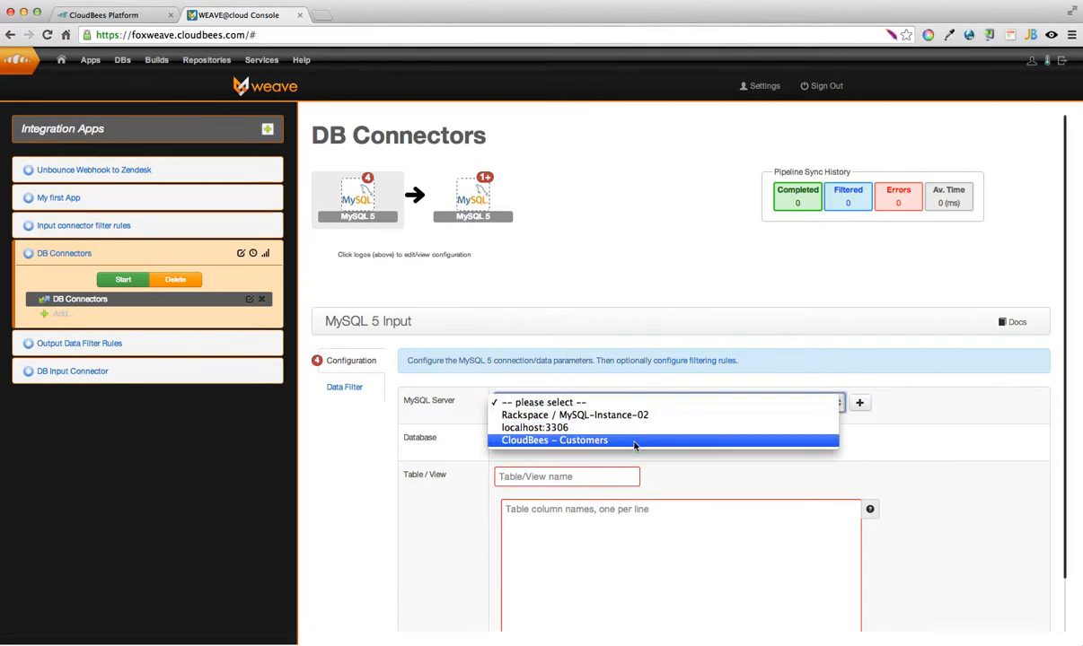
click(593, 441)
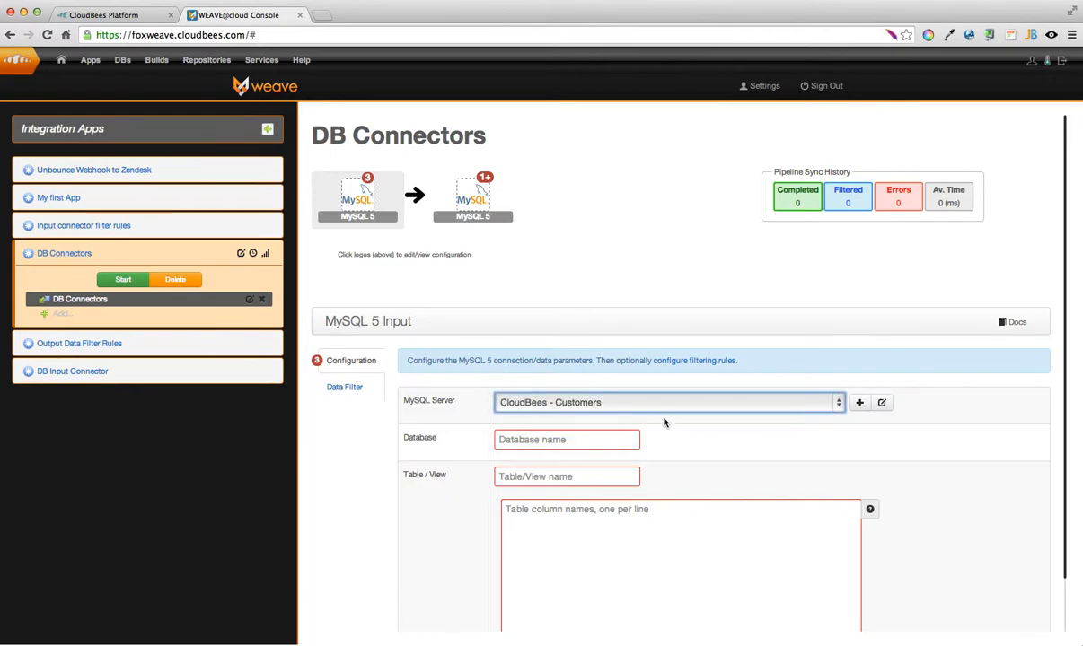
- Review the blank form for adding a MySQL server, then the saved connection settings of CloudBees - Customers
click(859, 403)
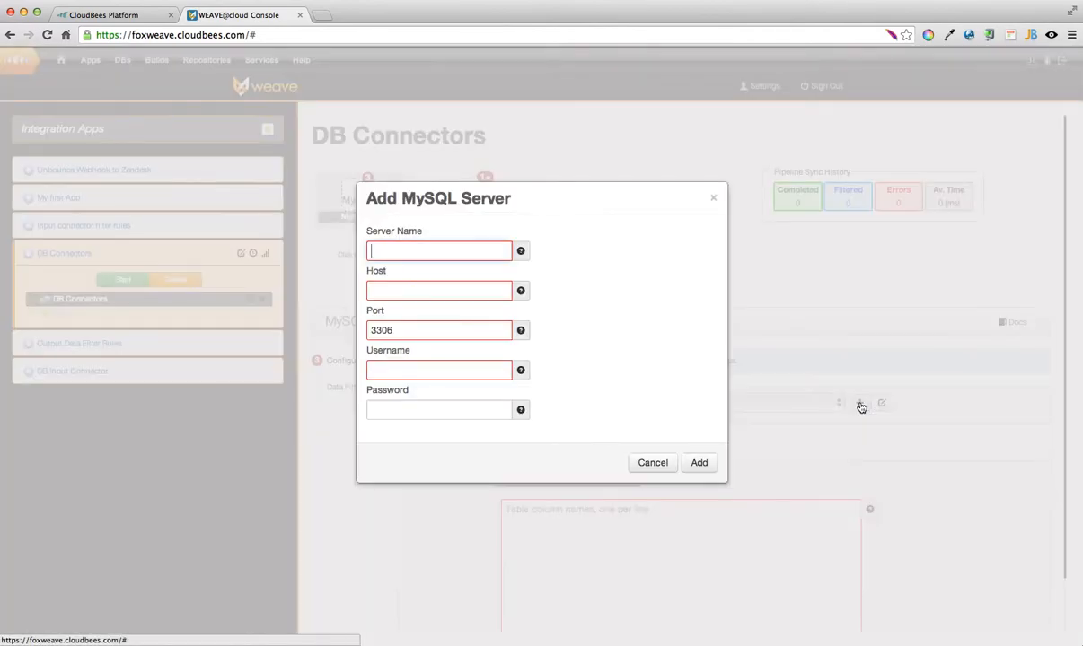
click(650, 466)
click(883, 404)
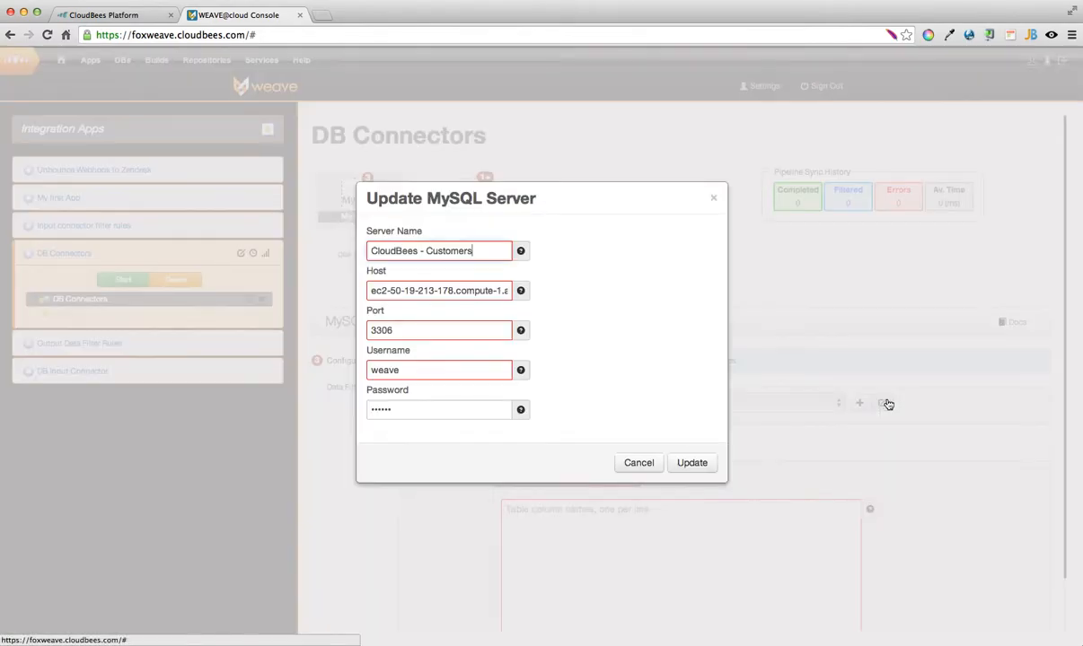
- Copy the schema name weave_customers from the CloudBees console, close the server settings unchanged and enter the name as the input connector's database
click(127, 20)
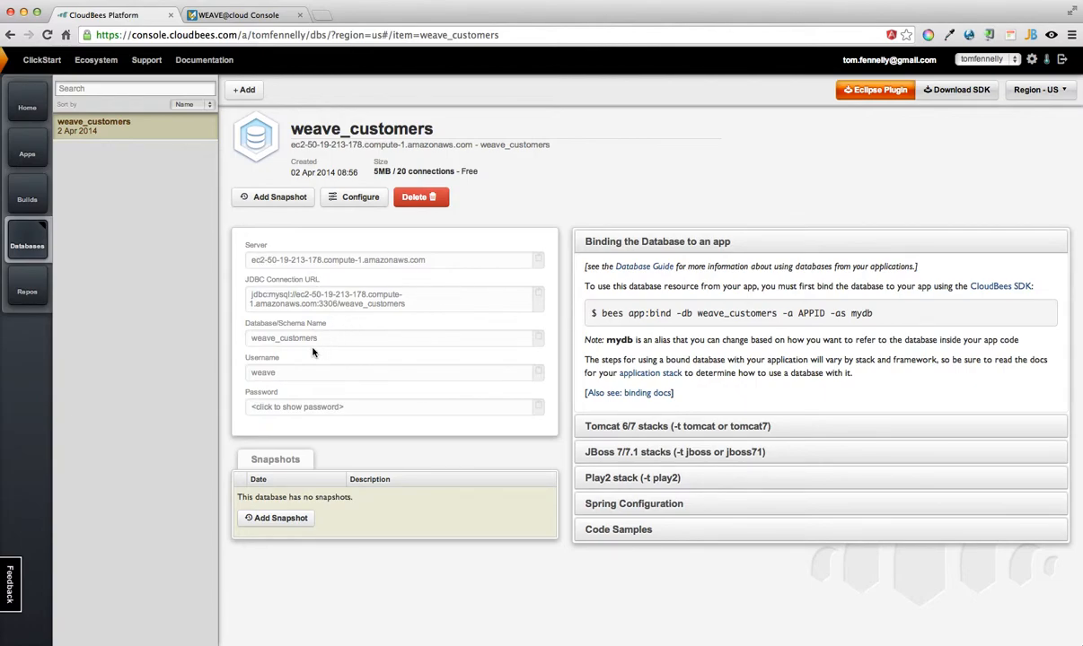
click(252, 337)
drag(251, 338, 316, 338)
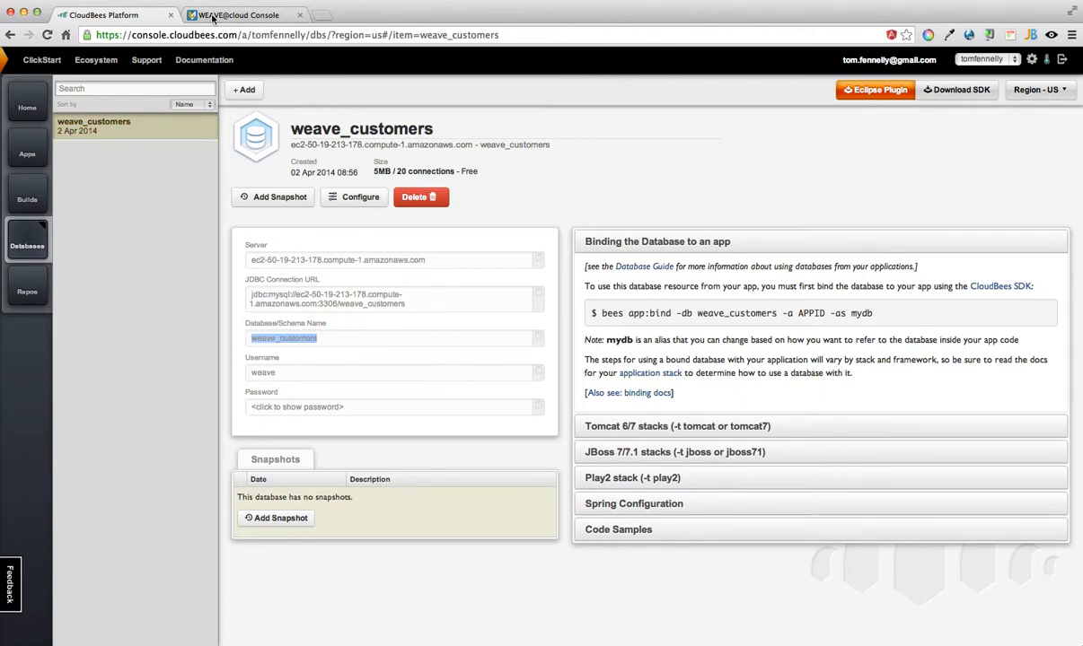
click(245, 16)
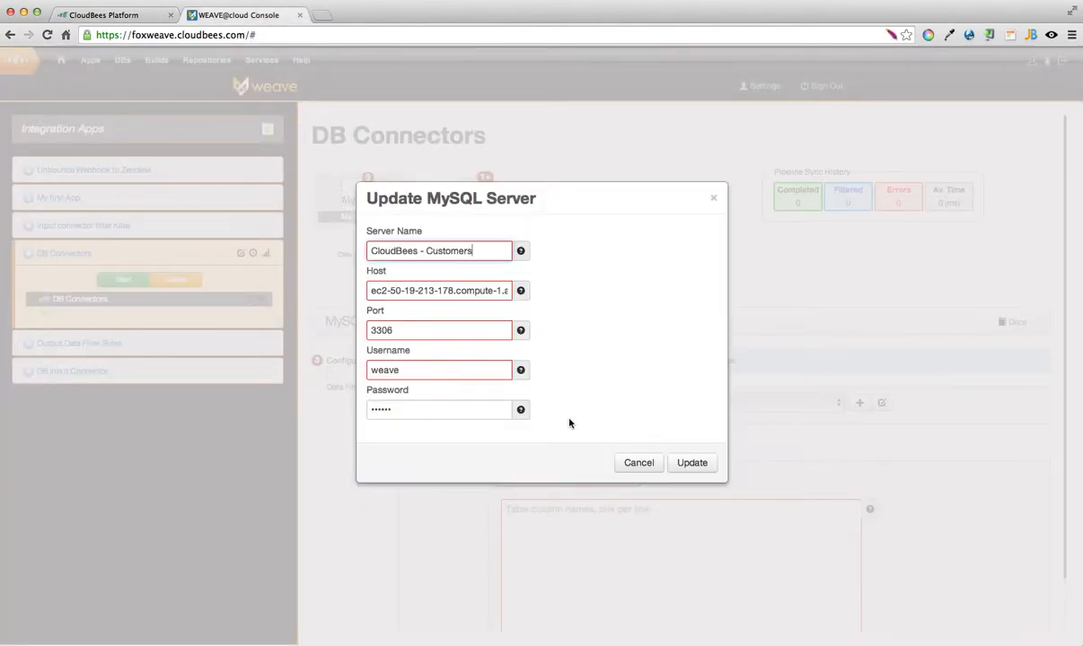
click(638, 463)
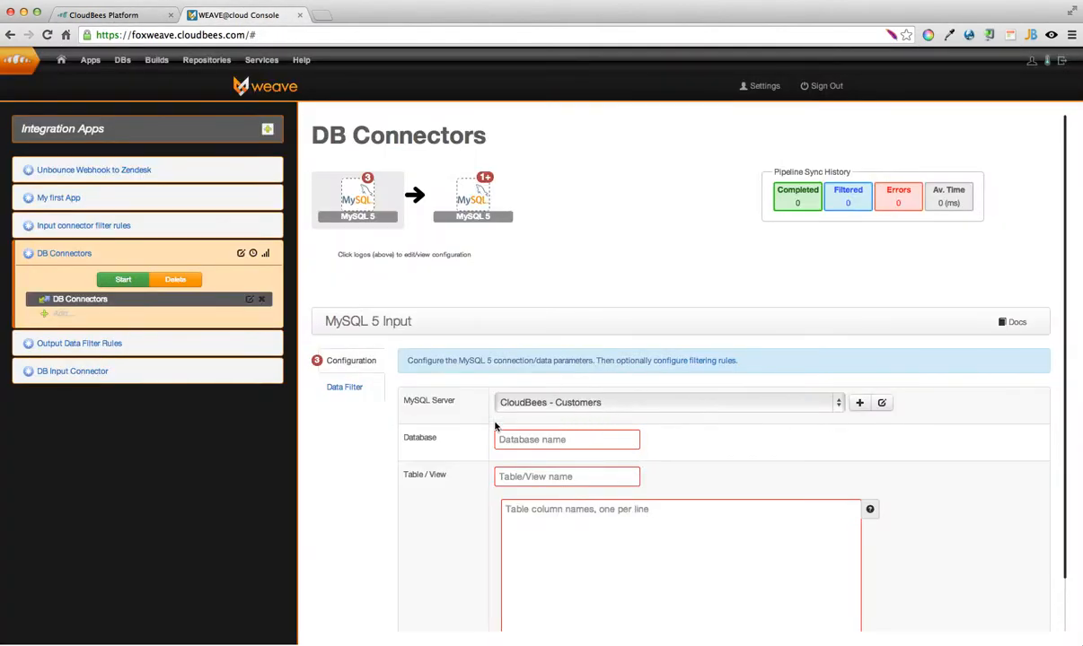
scroll(459, 436, down, 2)
click(563, 381)
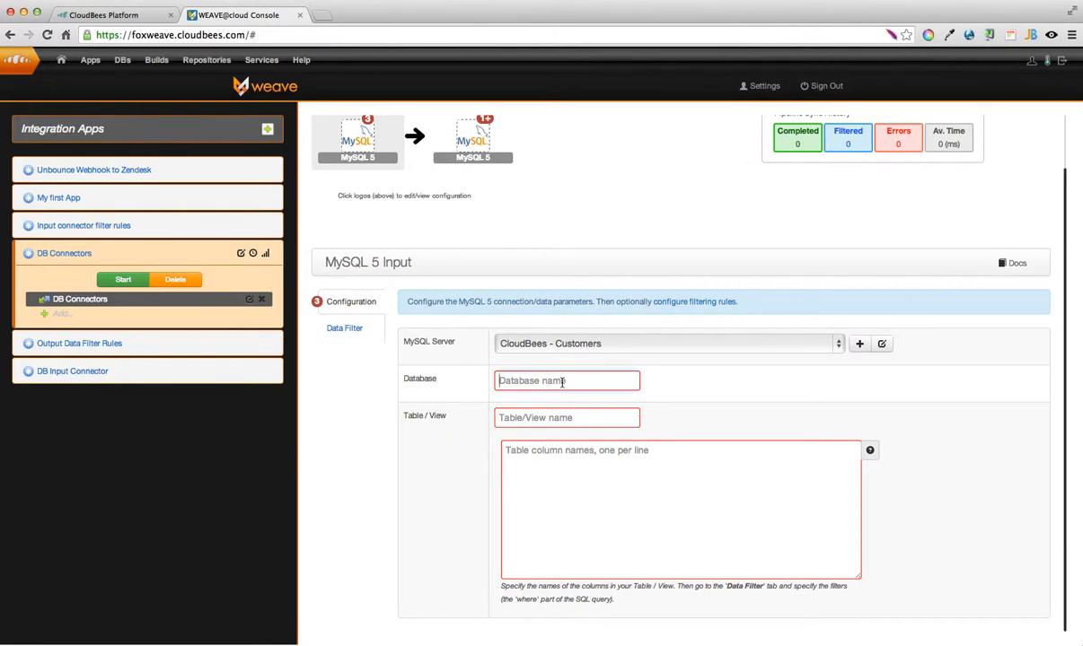
text(weave_customers)
- Switch to Sequel Pro and run the query select * from customers on the weave_customers database
click(531, 418)
key(super+Tab)
key(super+Tab)
key(super+Tab)
key(super+Tab)
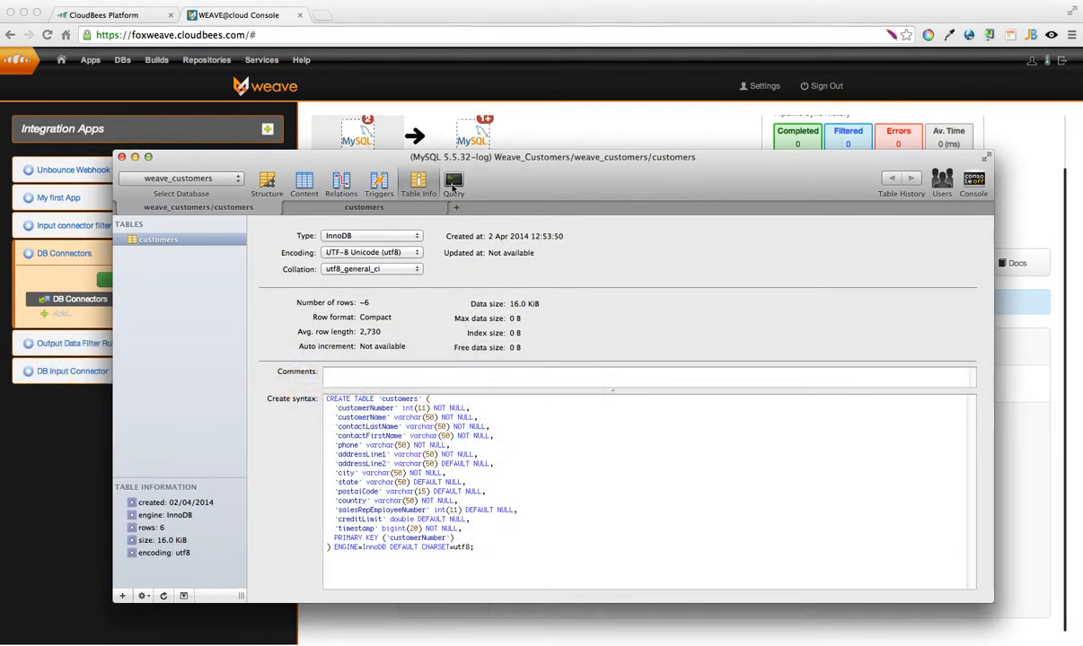
click(453, 185)
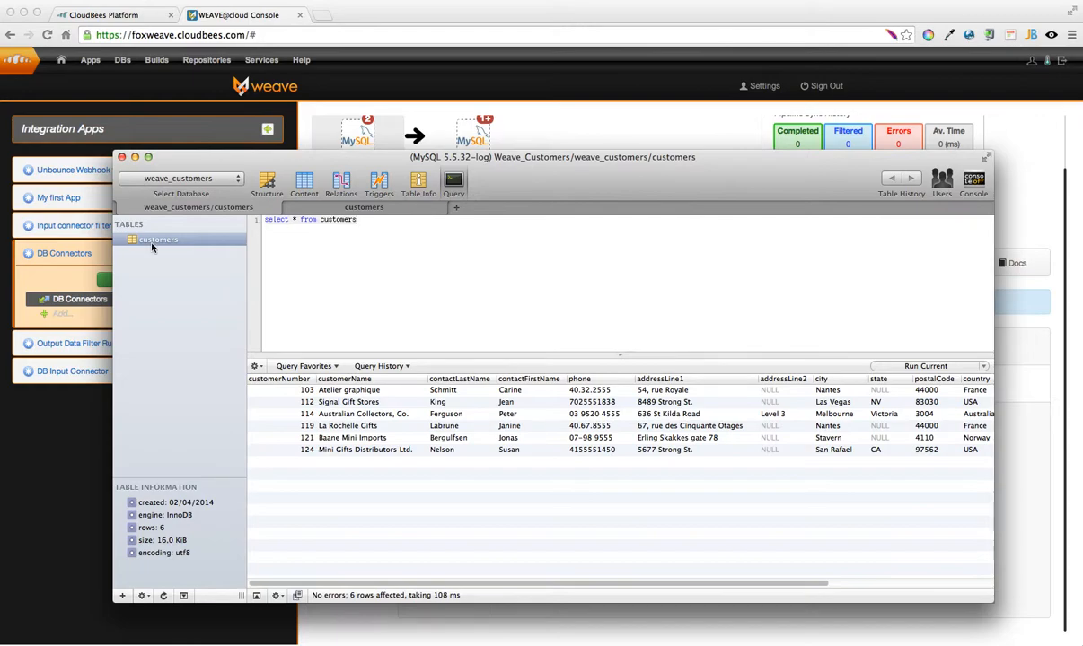
click(926, 367)
- Copy the table name customers from the query and enter it as the input connector's table in the WEAVE console
double_click(341, 219)
key(super+c)
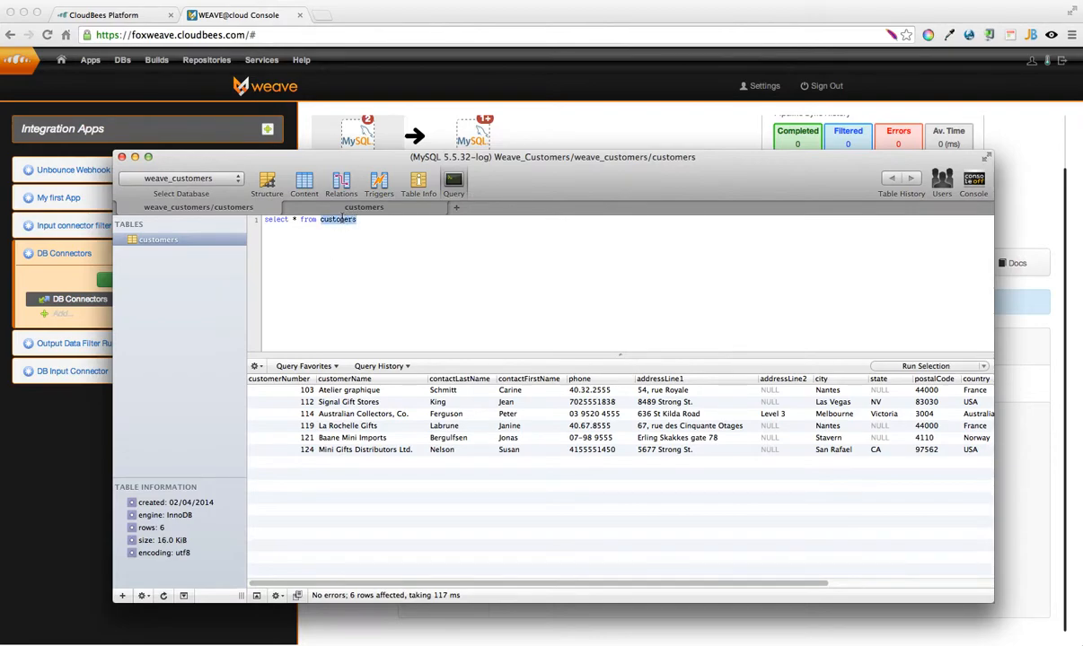
key(super+Tab)
key(super+Tab)
key(super+v)
- Switch to Sequel Pro and examine the customers table's create syntax for its column names
click(544, 491)
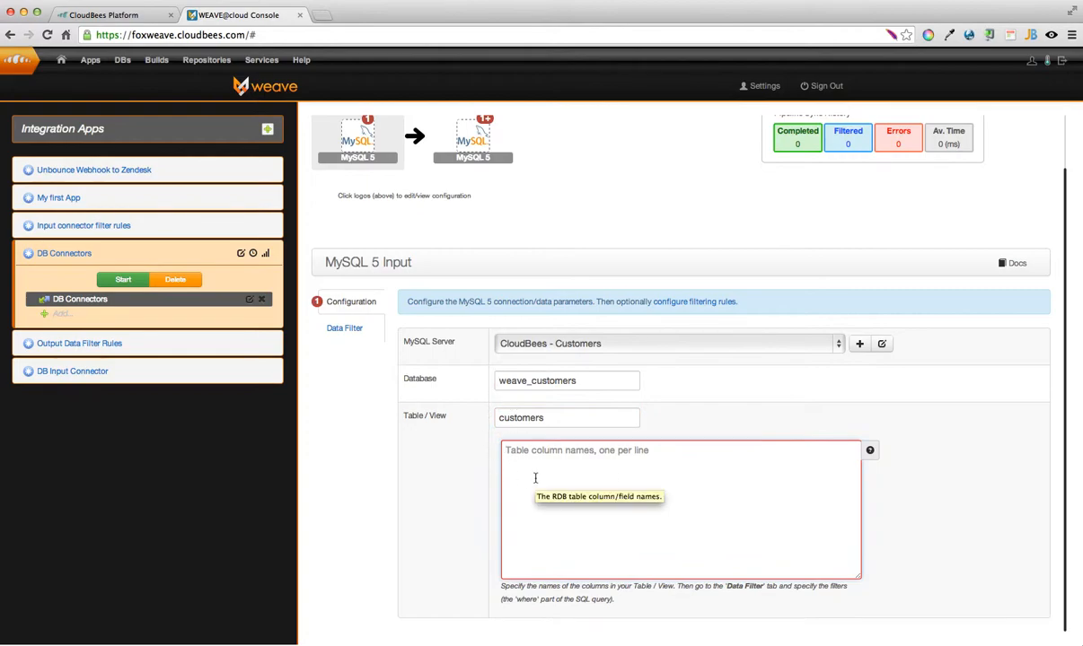
key(super+Tab)
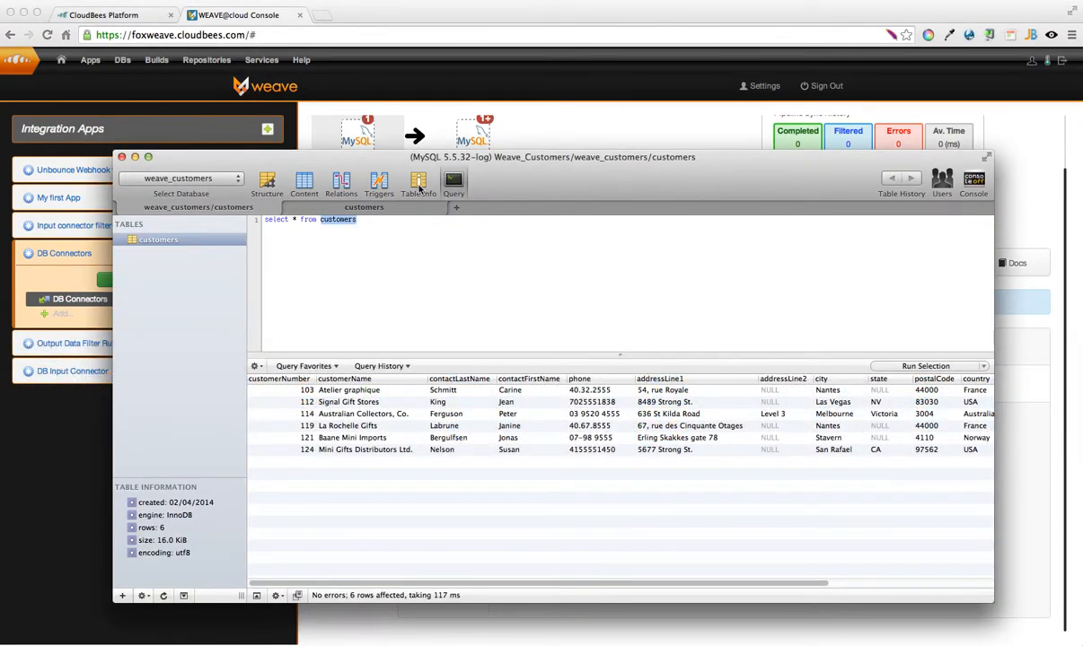
click(419, 185)
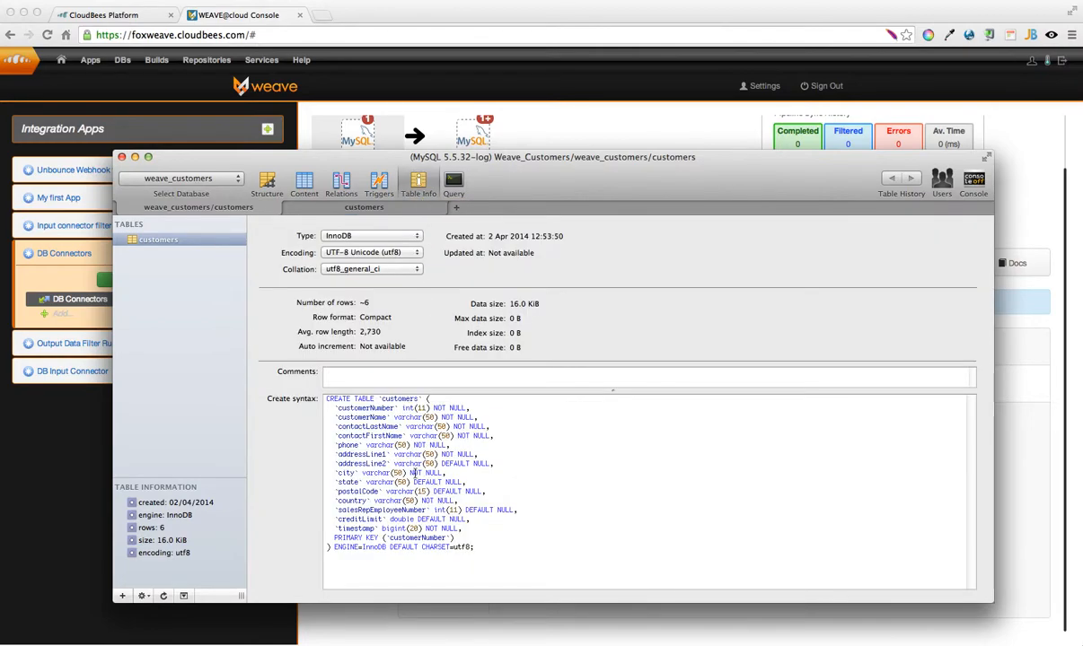
click(325, 399)
key(super+a)
- Copy the column list, customerNumber through creditLimit, from Sublime Text and apply it as the input table's columns in the WEAVE console
key(super+Tab)
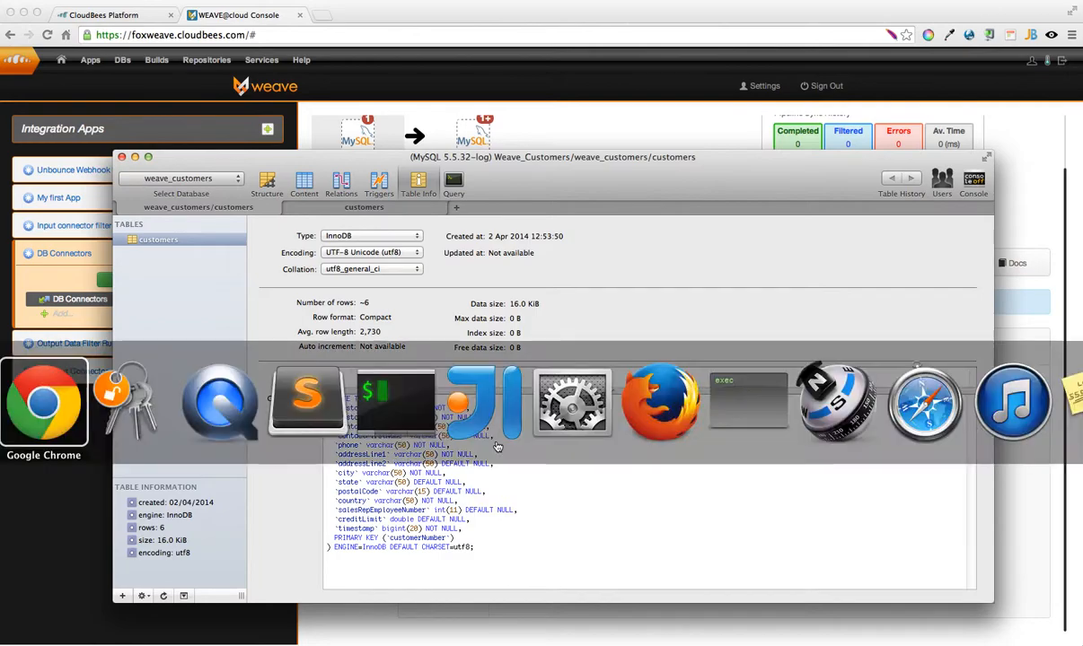
key(super+Tab)
key(super+Tab)
key(super+Tab)
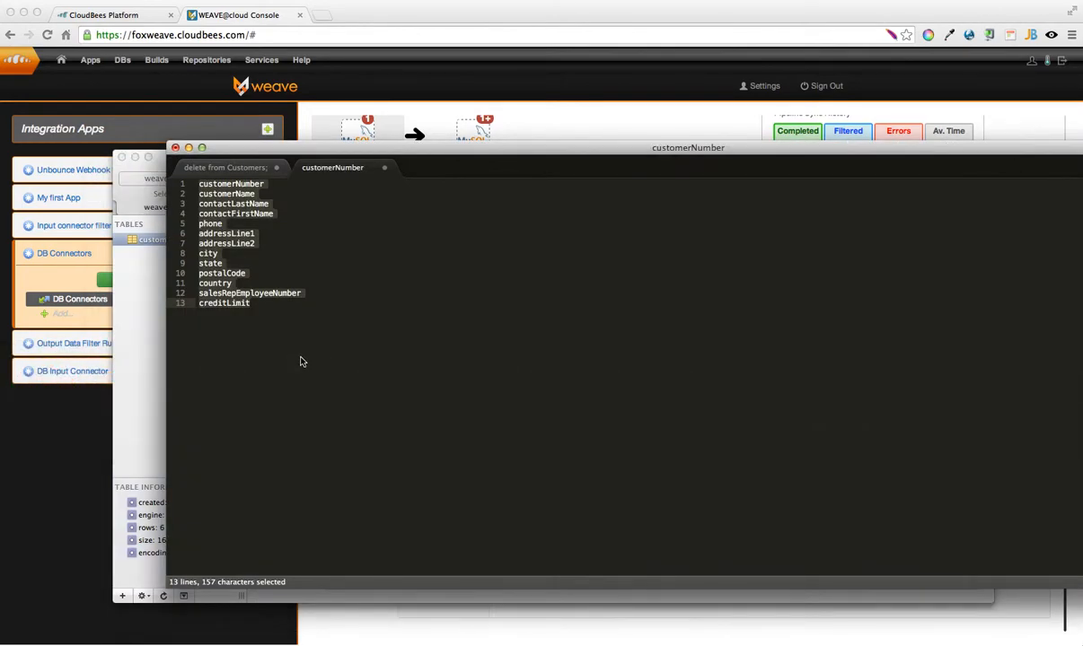
key(super+c)
click(301, 359)
key(super+Tab)
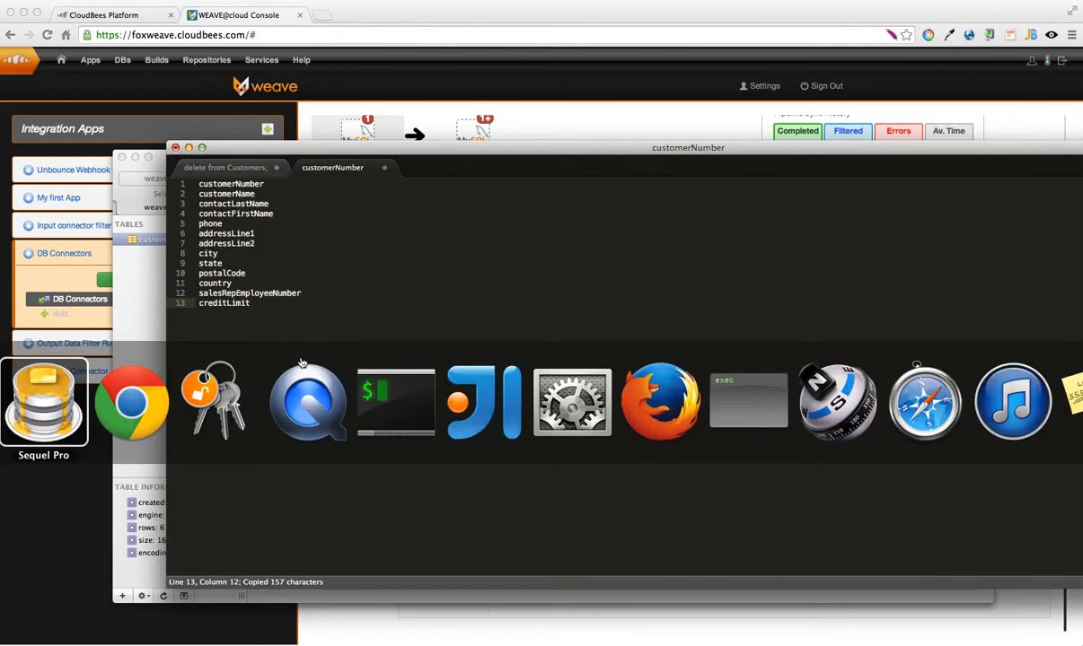
key(super+v)
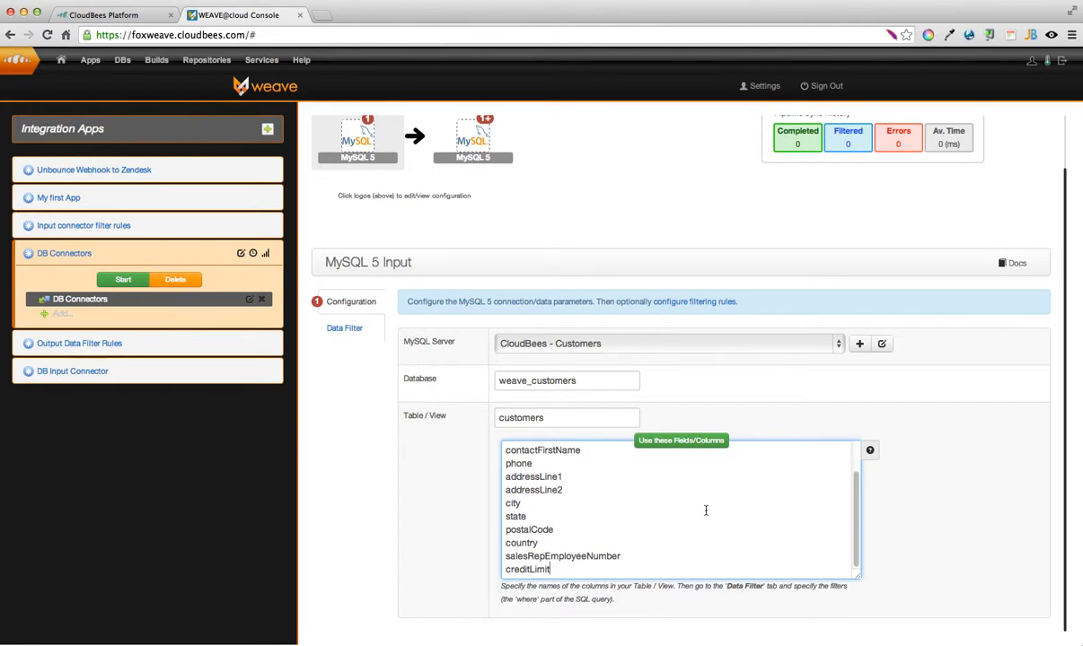
click(680, 440)
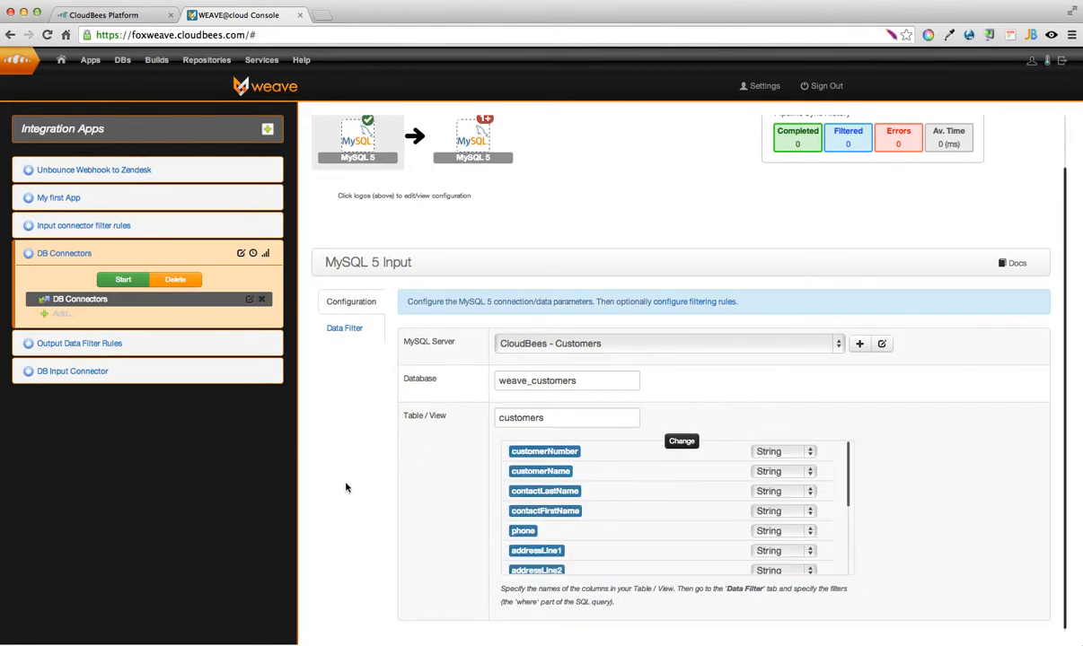
- View the input connector's data filter rules, then set the output MySQL 5 connector's server to CloudBees - Customers
click(348, 327)
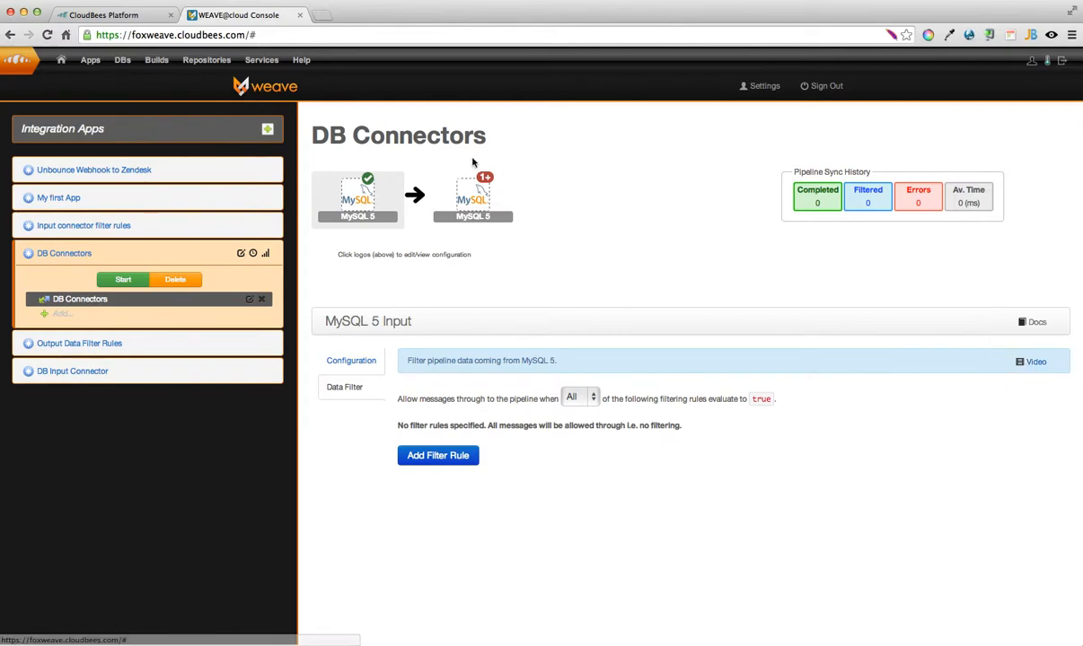
click(467, 205)
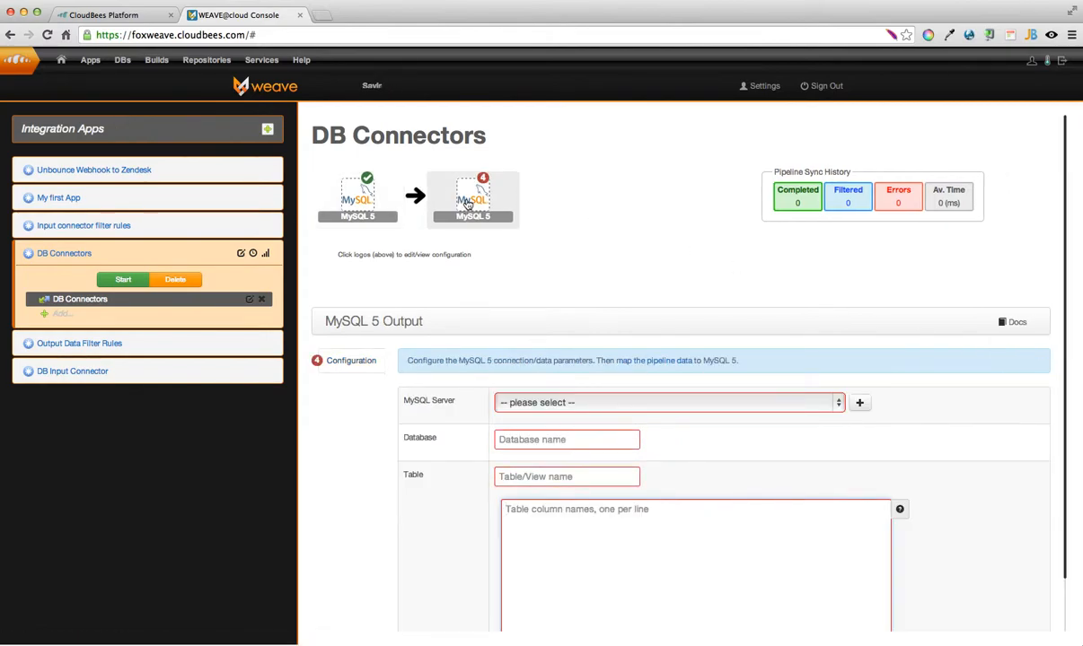
click(767, 404)
click(647, 440)
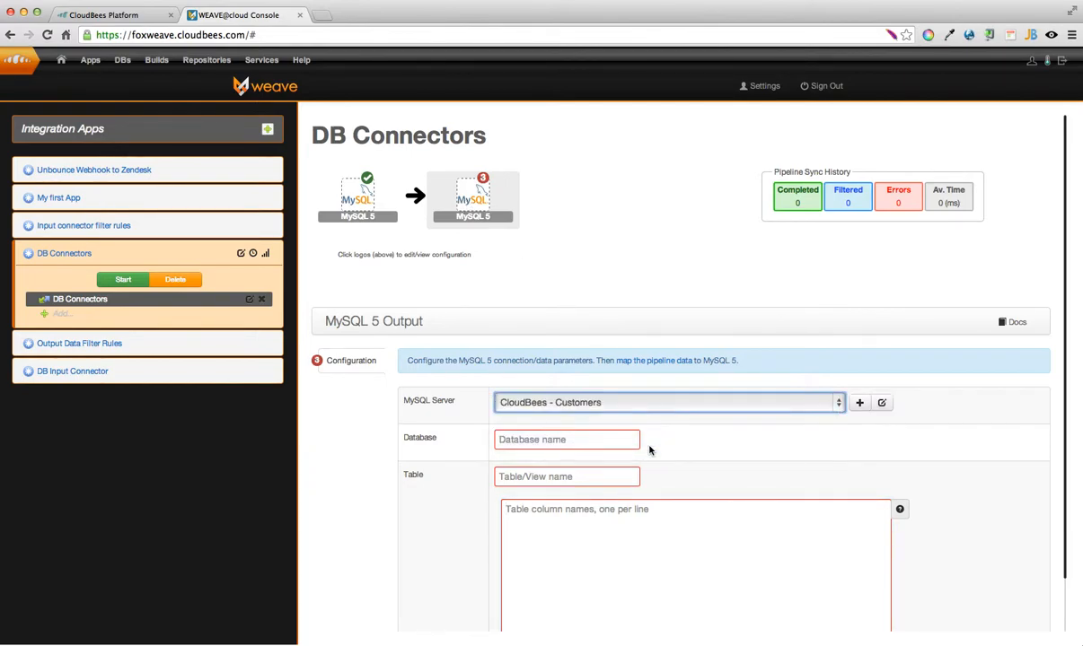
click(552, 440)
key(super+v)
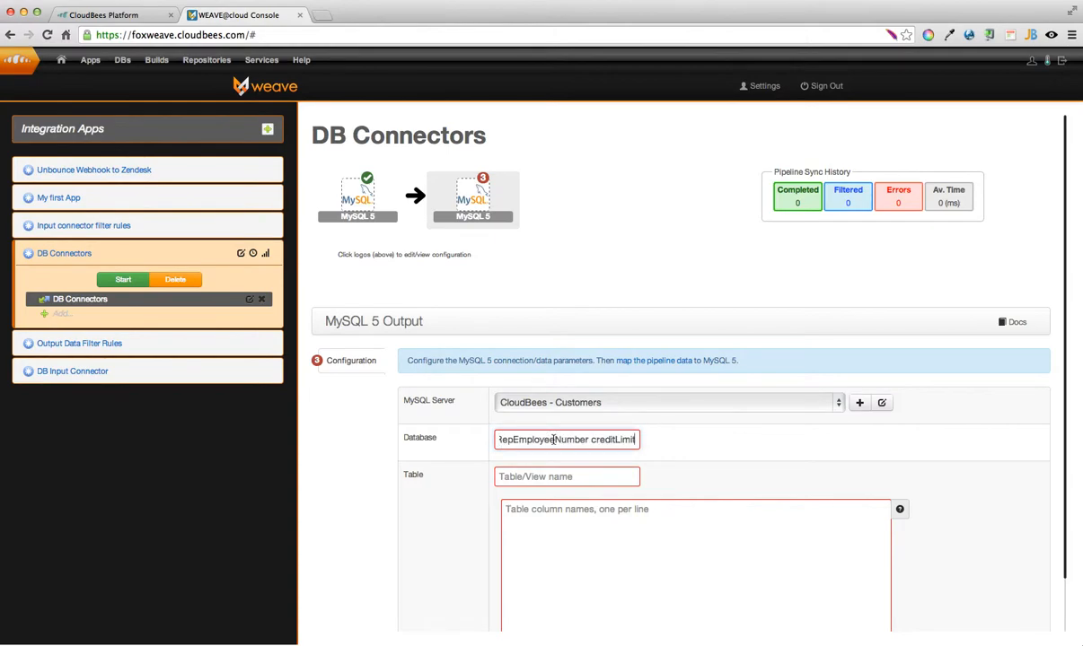
key(super+z)
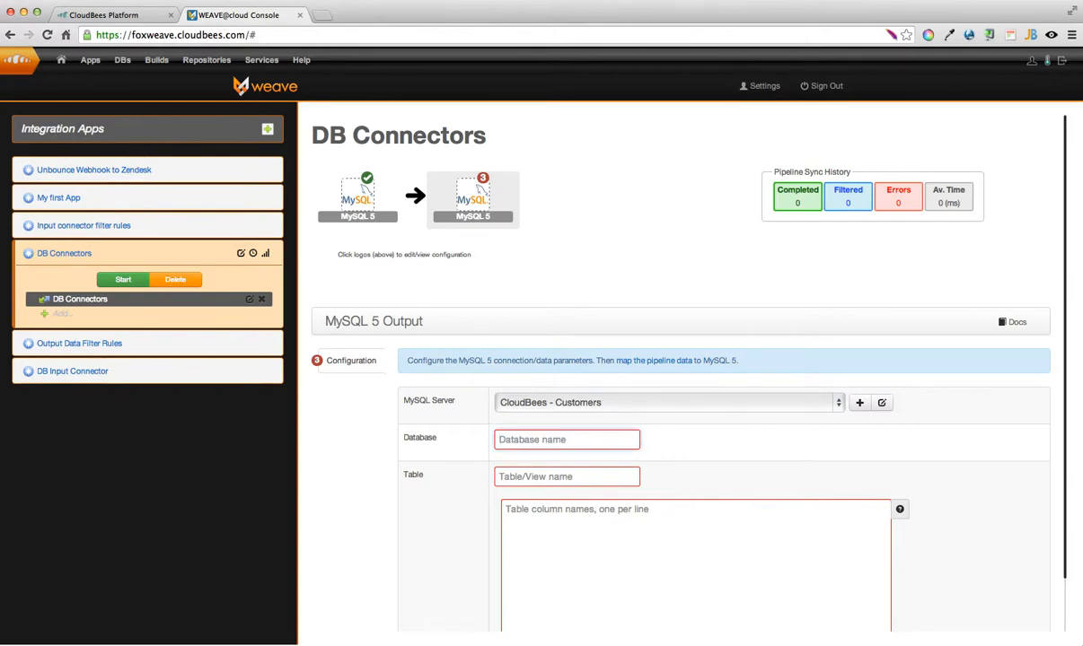
key(super+Tab)
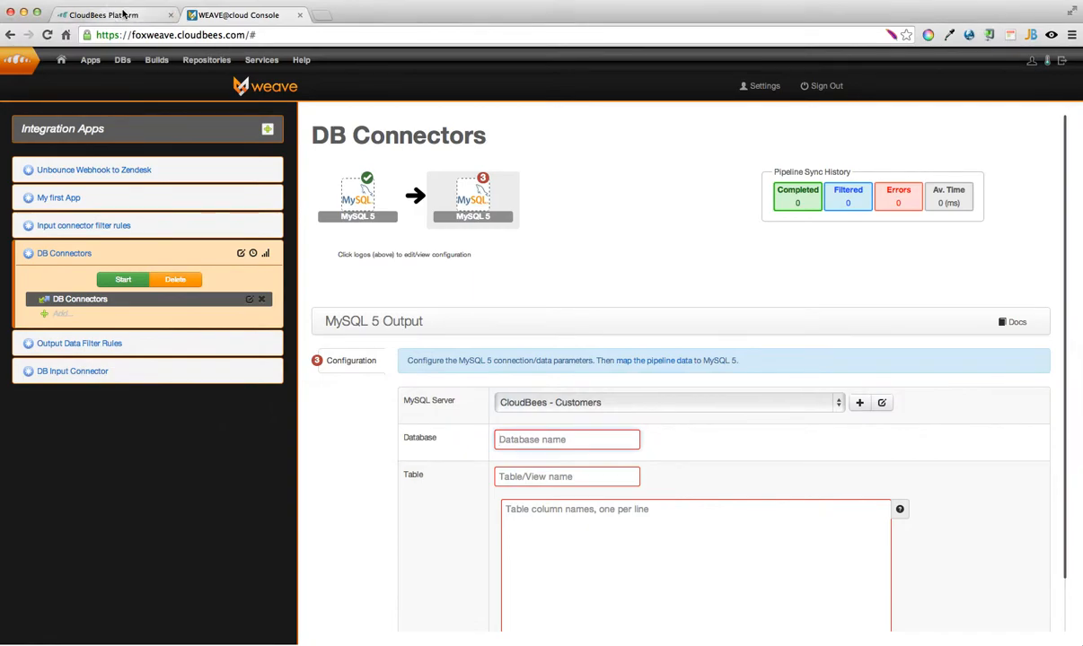
- Copy the schema name weave_customers from the CloudBees console into the output connector's database, and set its table to customers
click(126, 13)
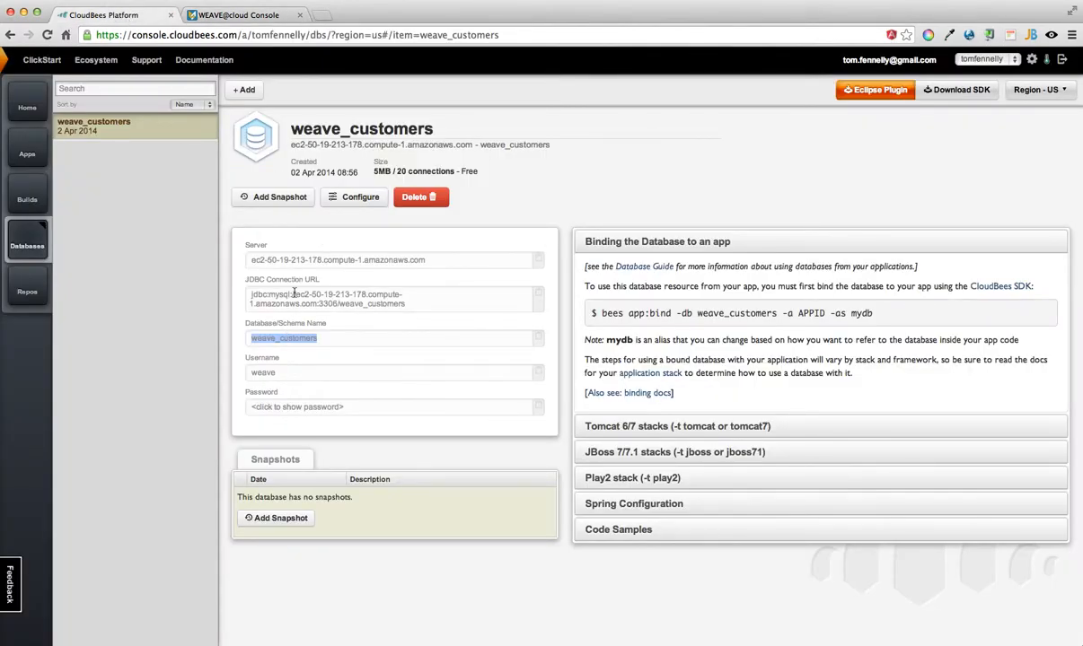
click(249, 17)
key(super+v)
click(519, 482)
text(customer)
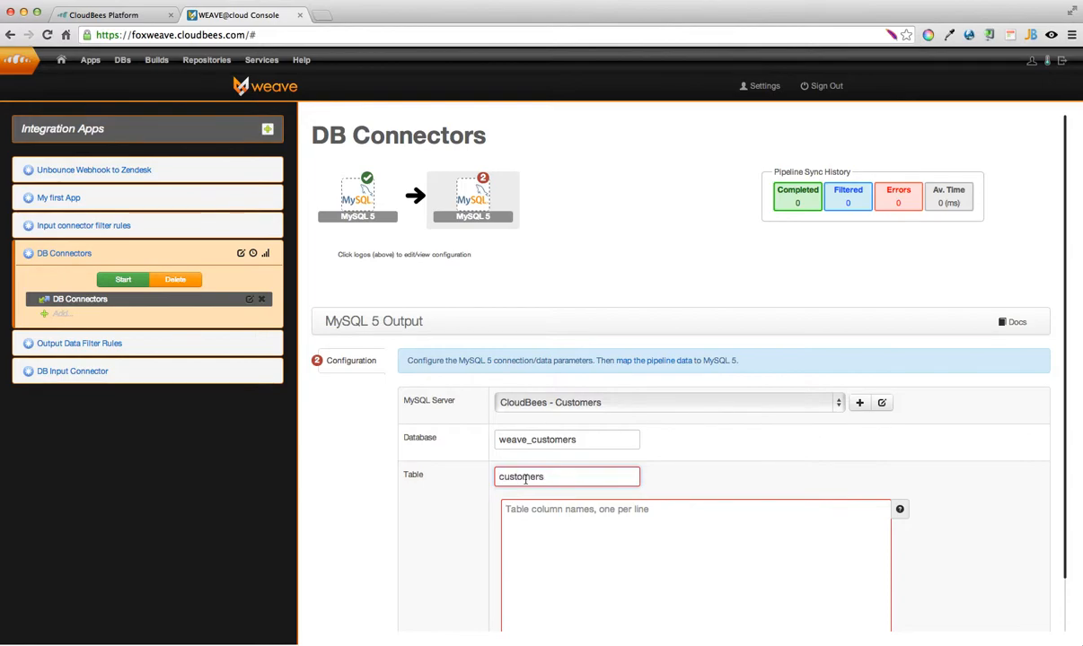
text(s)
- Copy the full column list from Sublime Text again and apply it as the output table's columns in the WEAVE console
key(super+Tab)
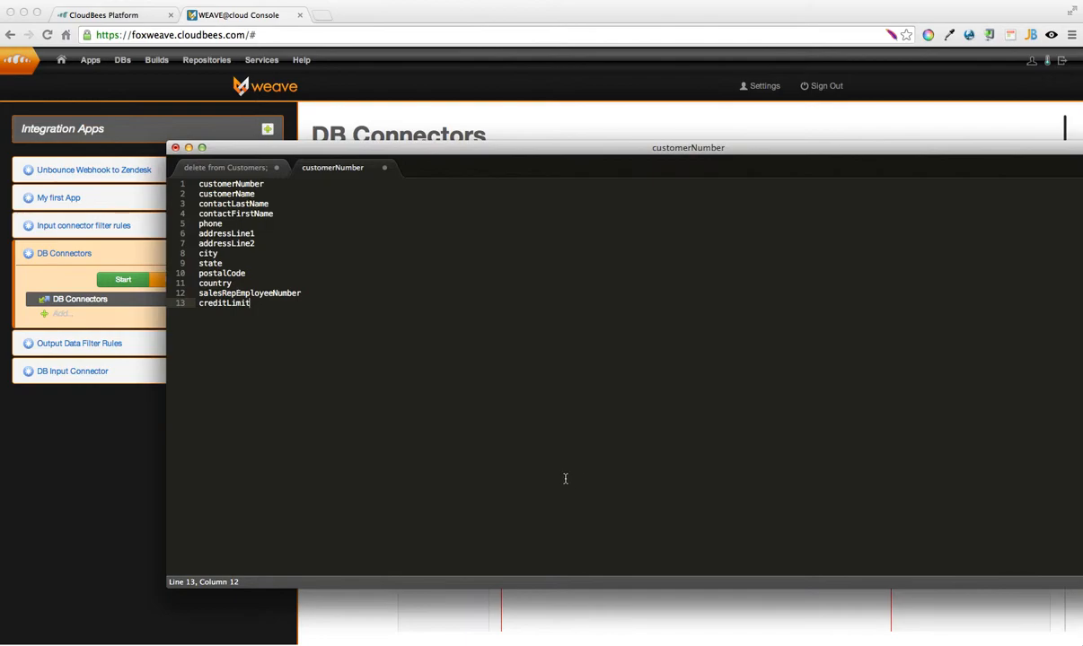
key(super+a)
key(super+c)
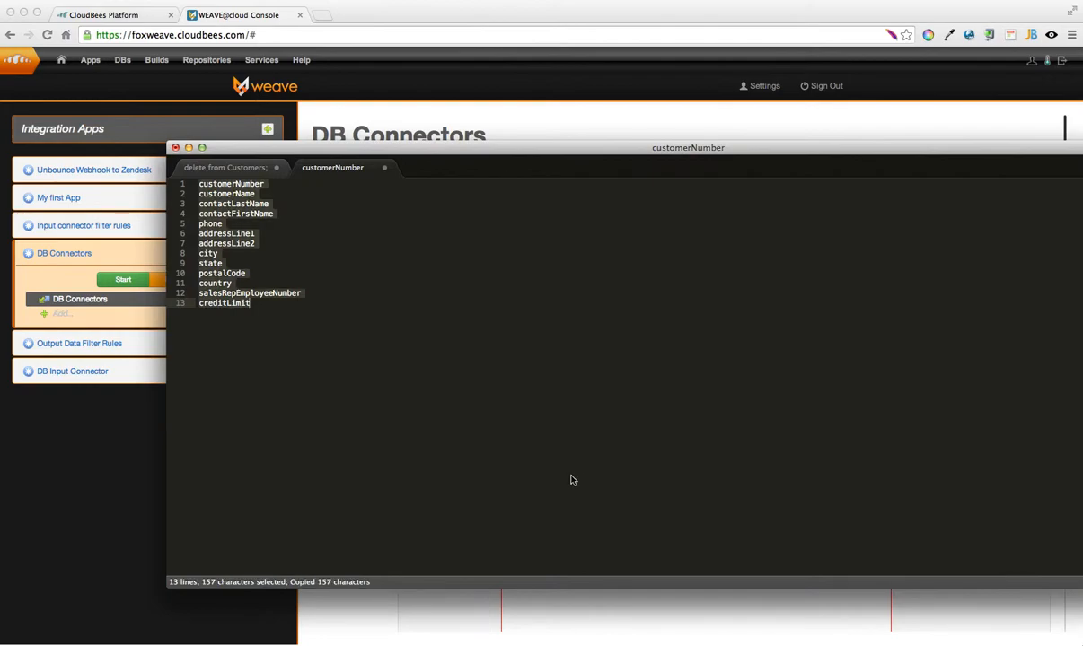
key(super+Tab)
click(575, 536)
key(super+v)
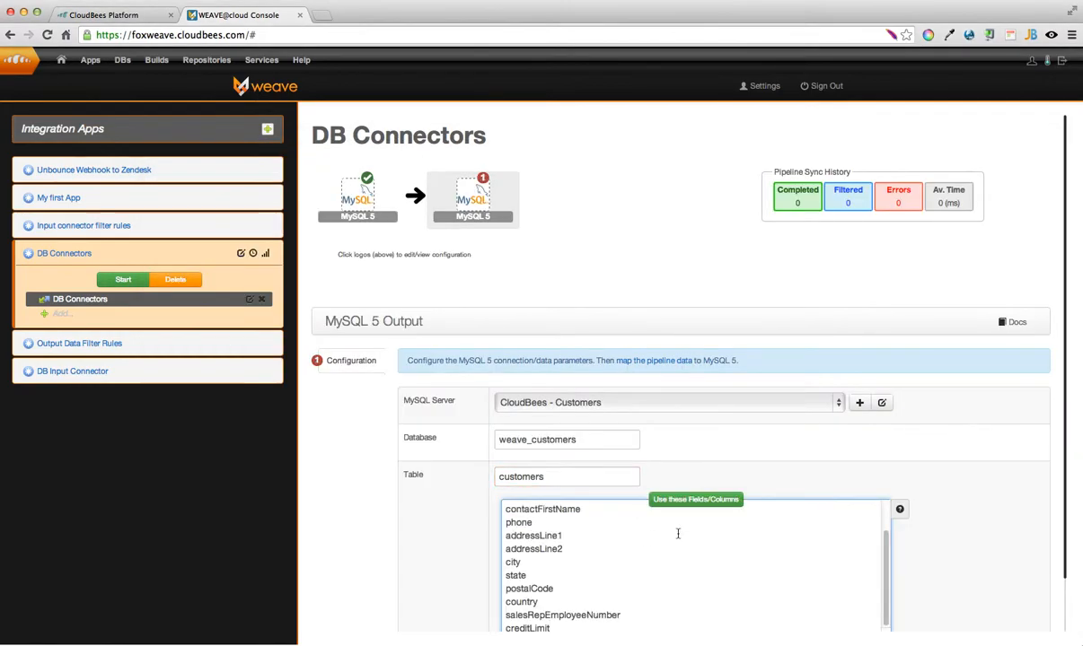
click(706, 501)
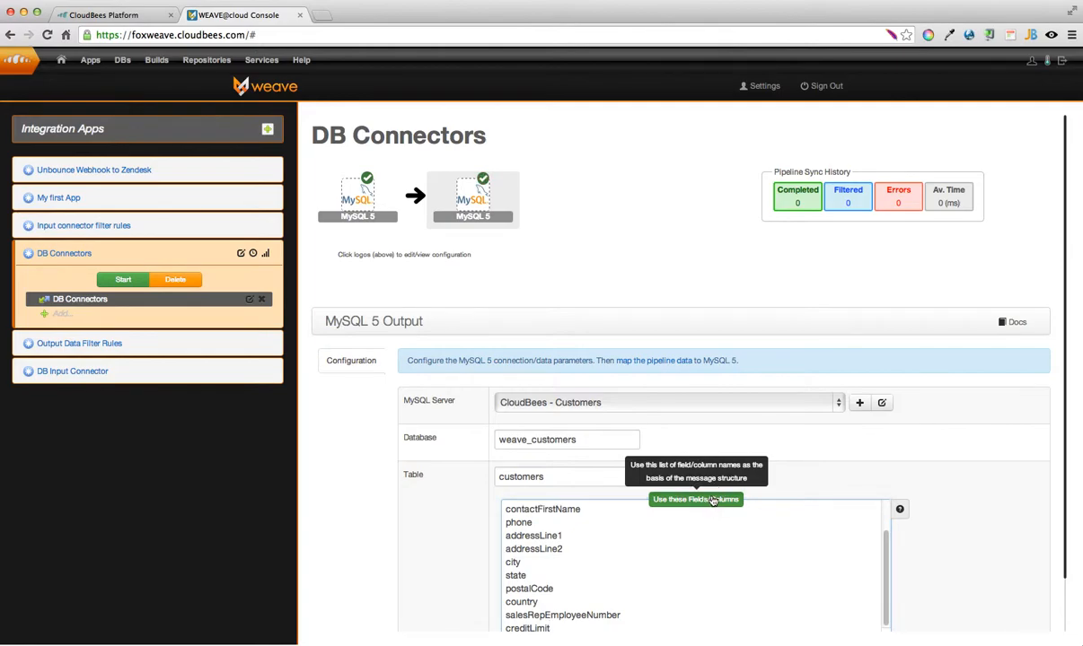
- Confirm the pasted column names as the field structure of the output connector's customers table
click(706, 501)
scroll(943, 461, down, 2)
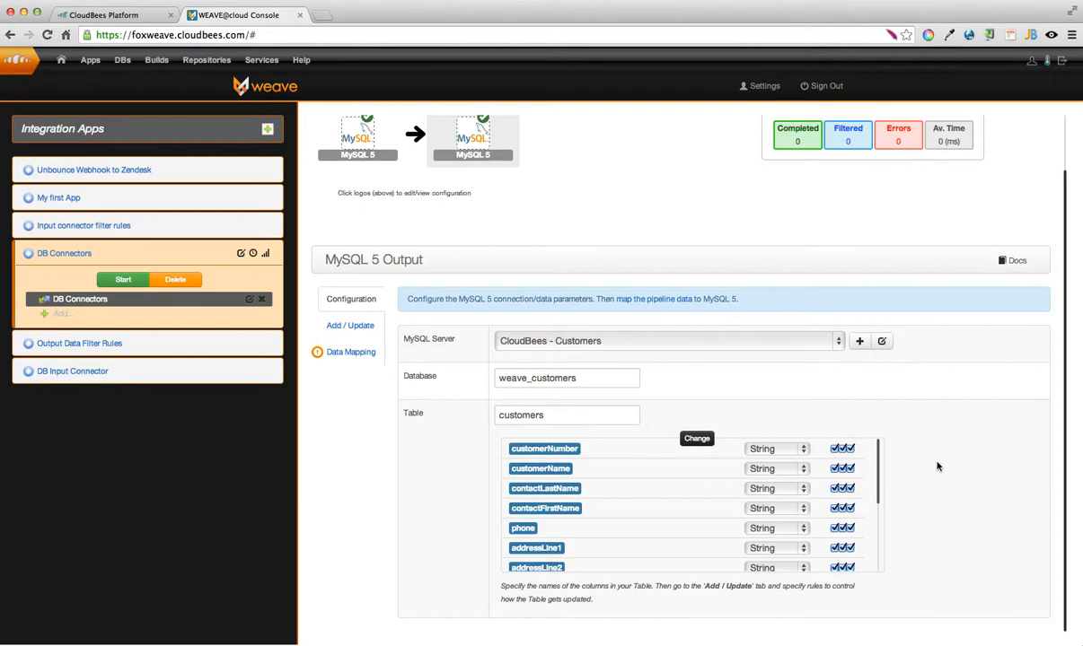
scroll(936, 466, up, 2)
scroll(936, 466, down, 2)
- Map the pipeline data to the MySQL 5 output by applying all recommended mappings, customerNumber through creditLimit
click(355, 353)
scroll(813, 334, up, 2)
scroll(813, 334, down, 2)
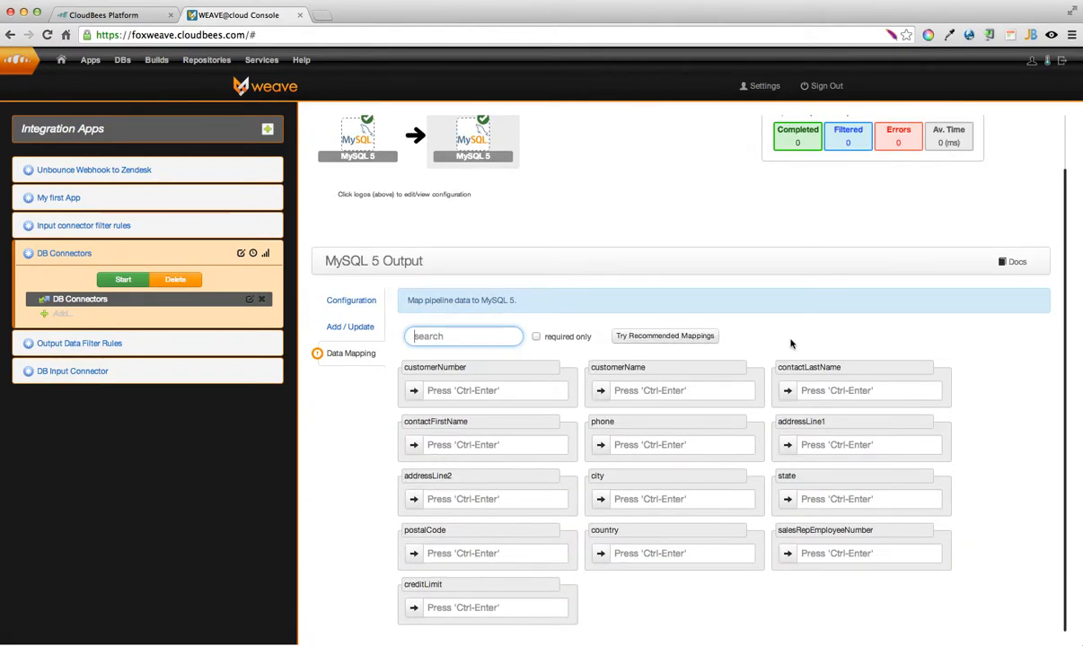
click(665, 337)
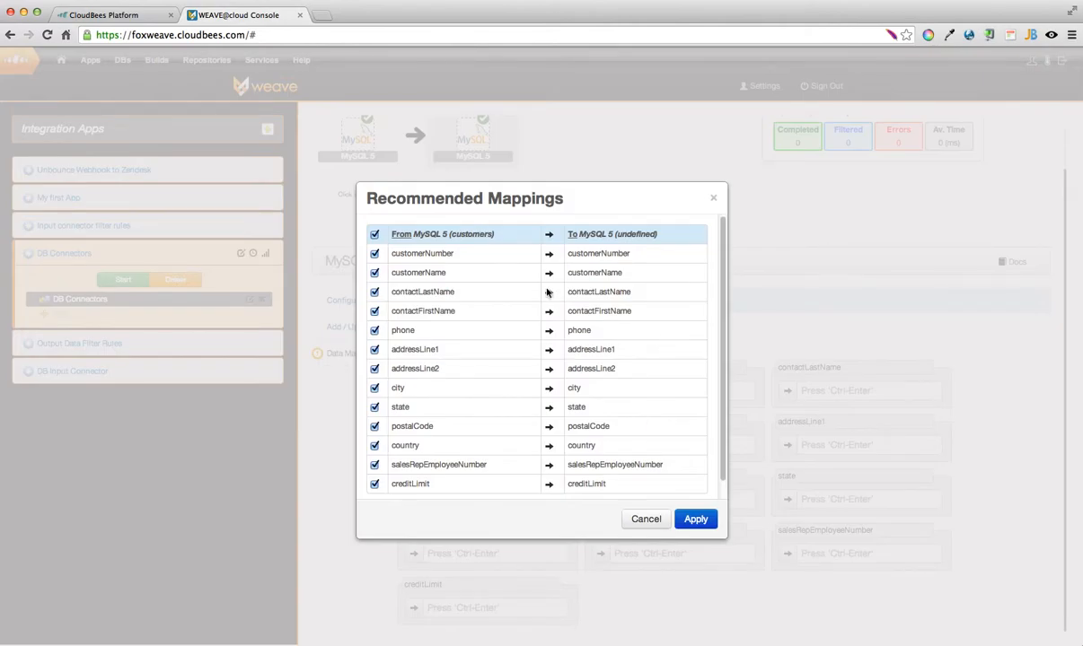
scroll(532, 279, down, 1)
scroll(527, 308, up, 1)
click(697, 521)
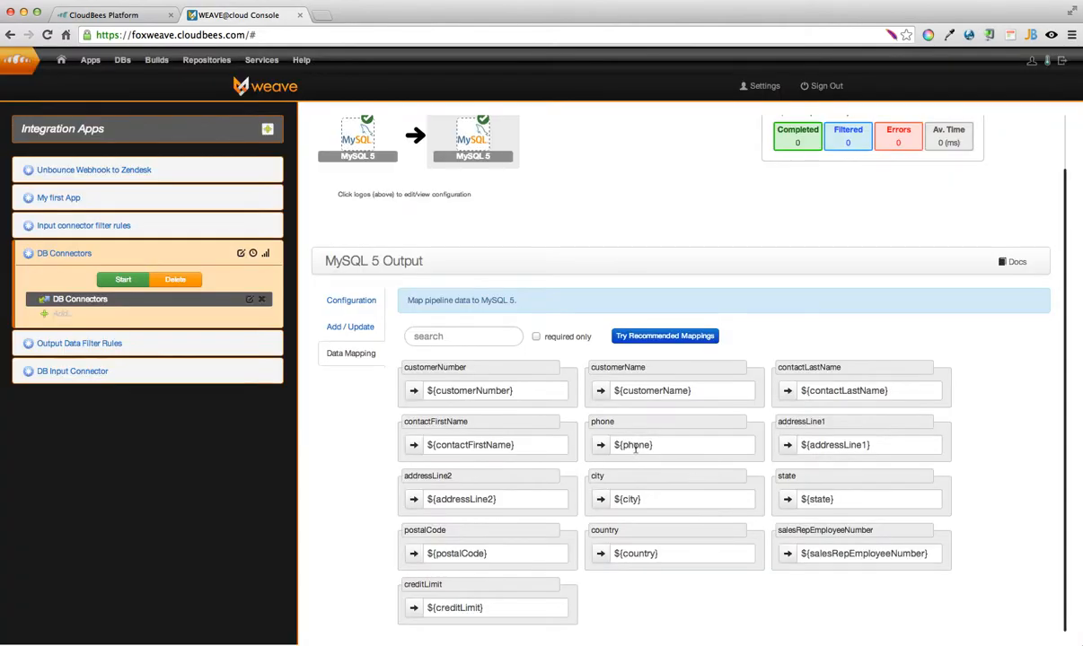
- Set the MySQL 5 output's add/update behaviour to Add if New and Update instead of Always Add
click(349, 328)
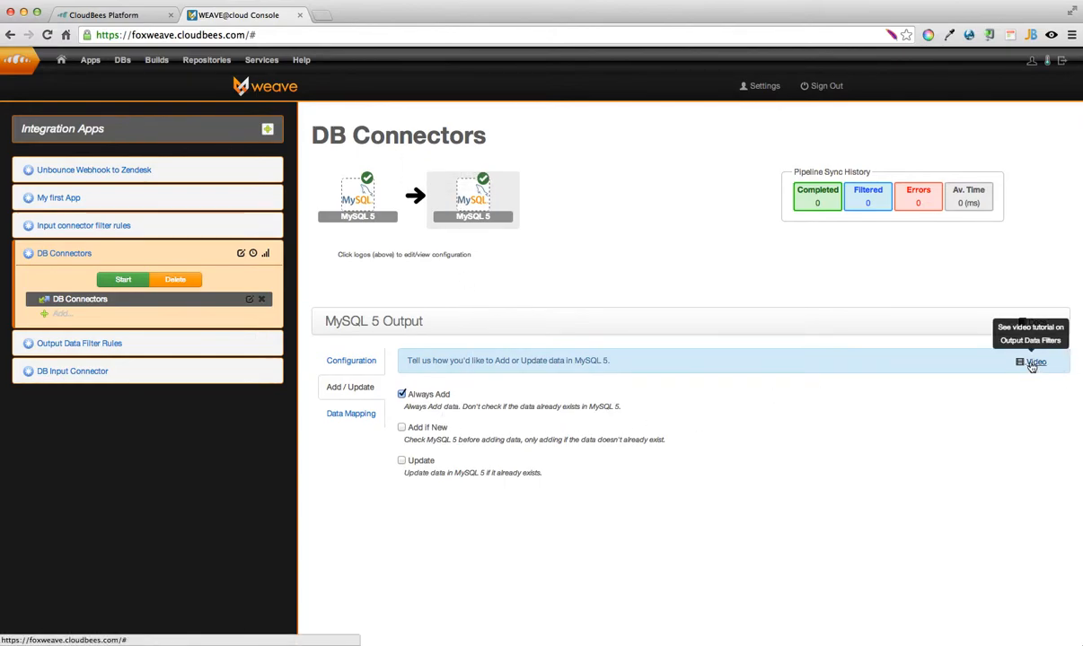
click(402, 427)
click(402, 461)
scroll(667, 465, down, 2)
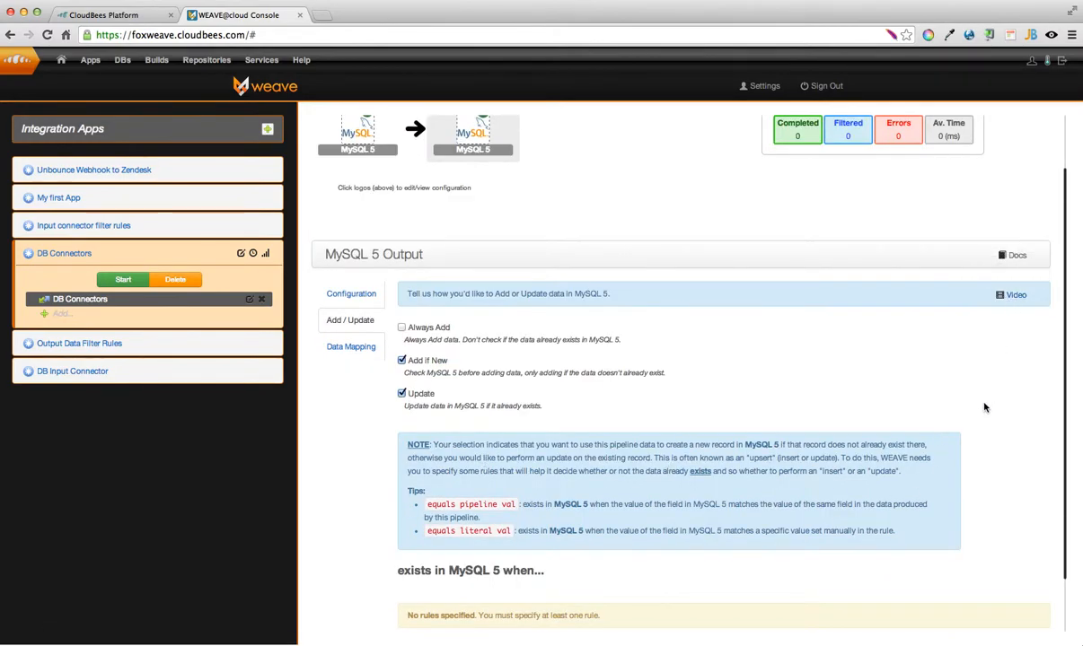
scroll(812, 406, down, 2)
scroll(812, 405, up, 4)
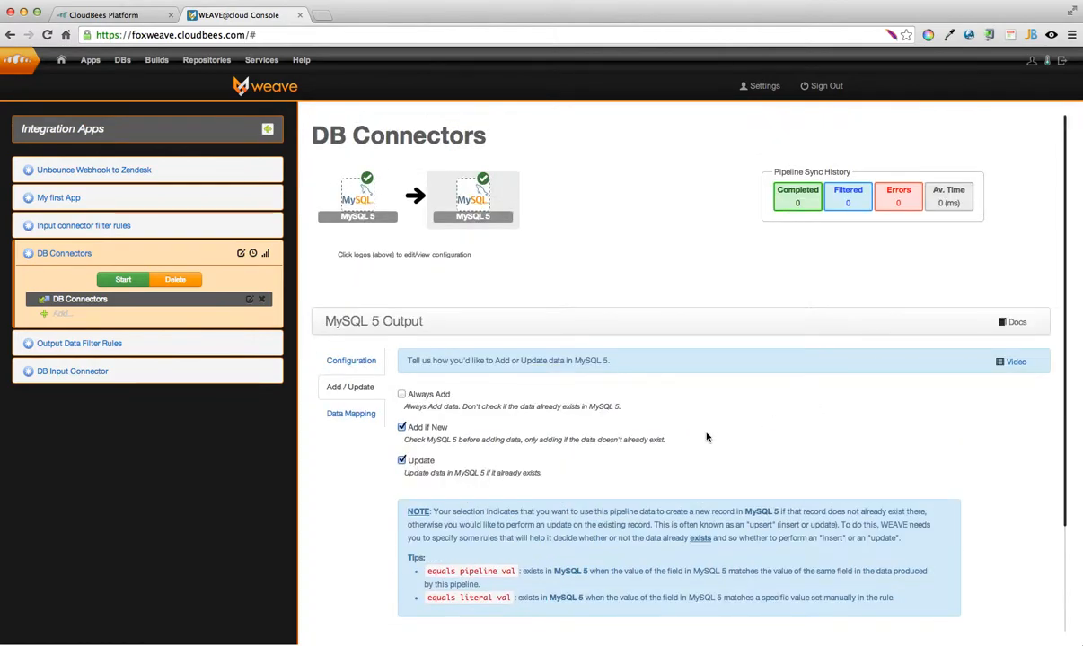